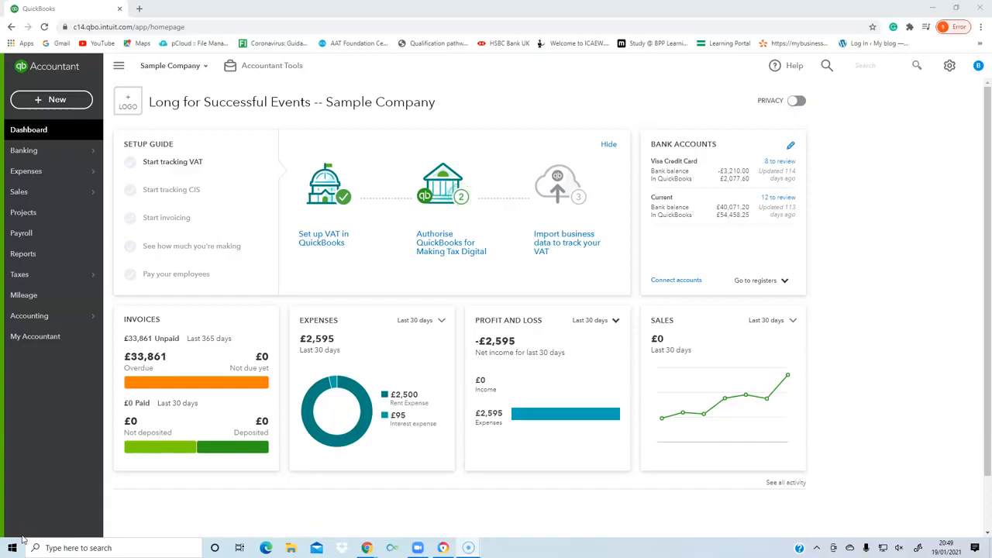
Open the bank transactions page for the Visa Credit Card and show the option to upload transactions from a file.
{"action": "left_click", "coordinate": [26, 153]}
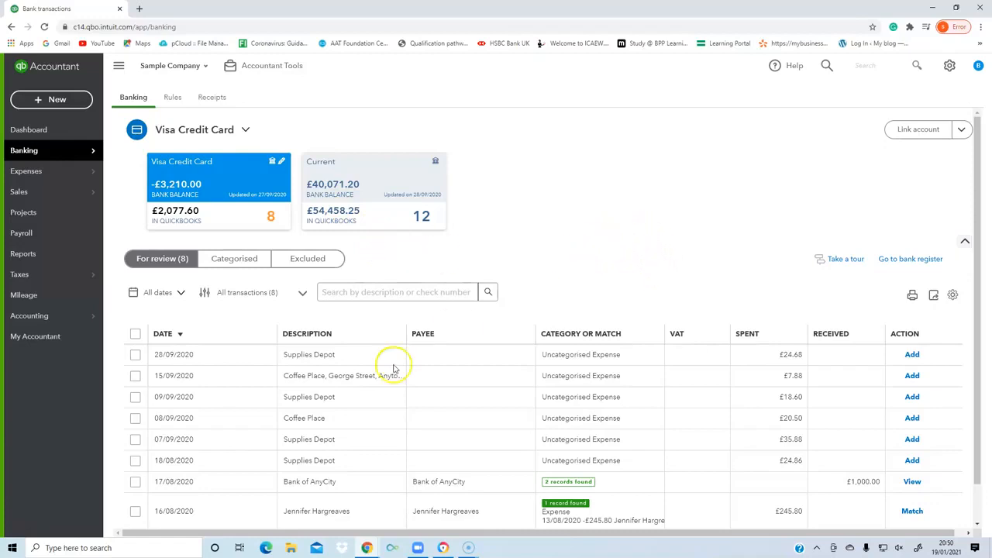
{"action": "left_click", "coordinate": [19, 537]}
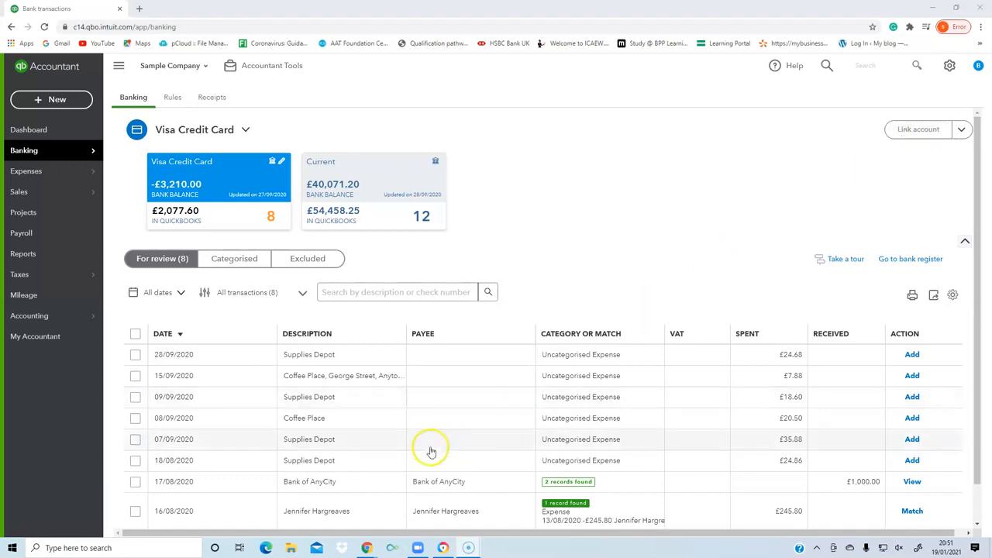
{"action": "scroll", "coordinate": [419, 465], "scroll_direction": "down", "scroll_amount": 2}
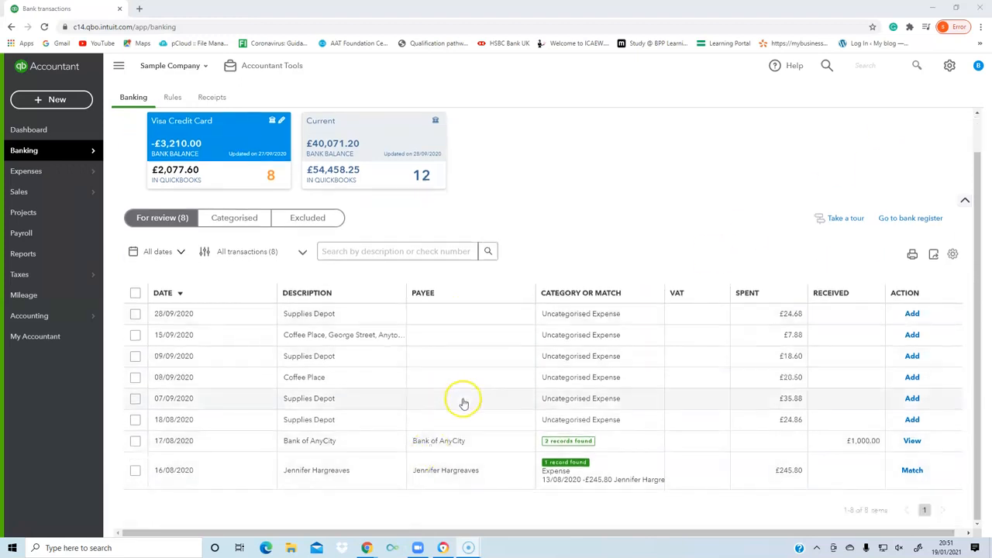
{"action": "scroll", "coordinate": [496, 414], "scroll_direction": "up", "scroll_amount": 2}
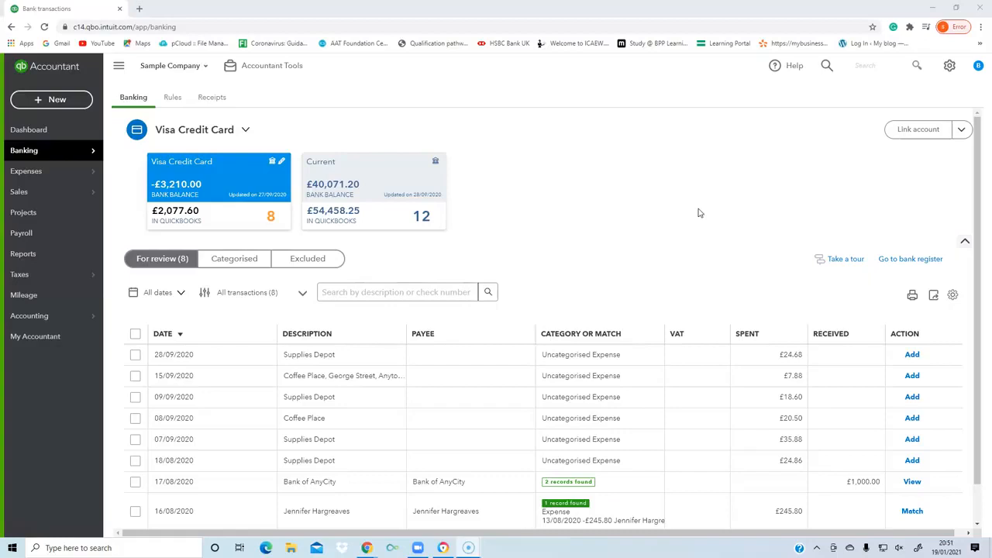
{"action": "left_click", "coordinate": [960, 129]}
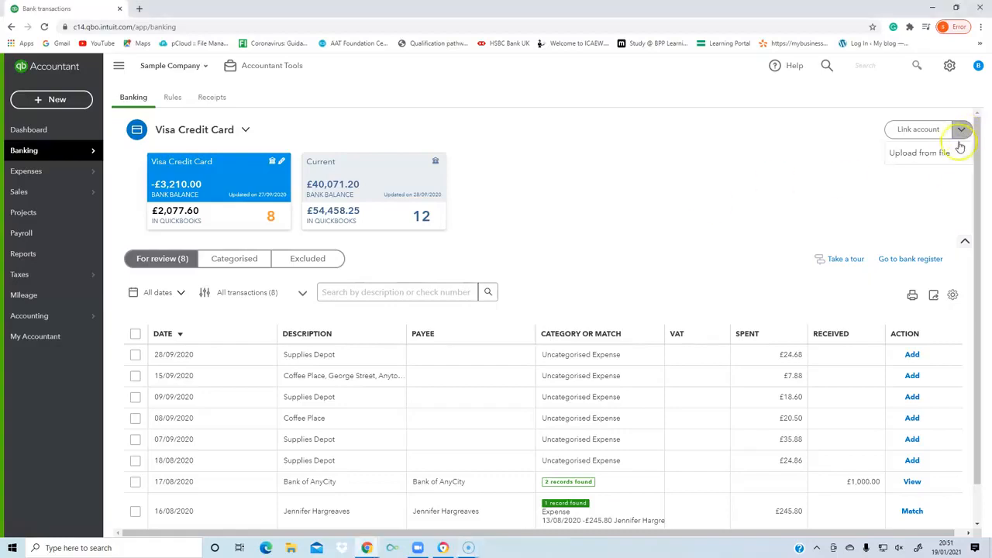
{"action": "left_click", "coordinate": [920, 158]}
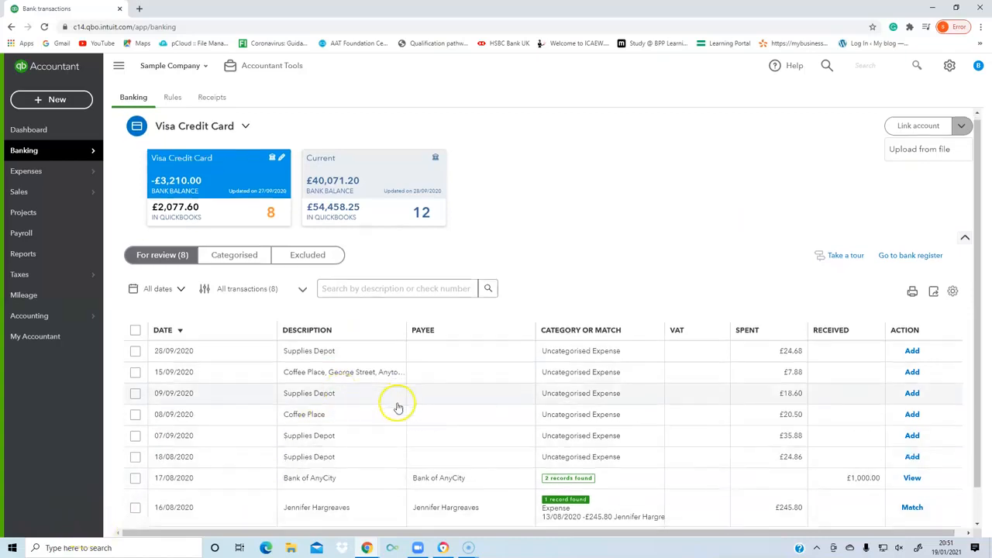
View the Visa Credit Card's categorised and excluded transactions and return to the ones for review.
{"action": "scroll", "coordinate": [396, 405], "scroll_direction": "down", "scroll_amount": 1}
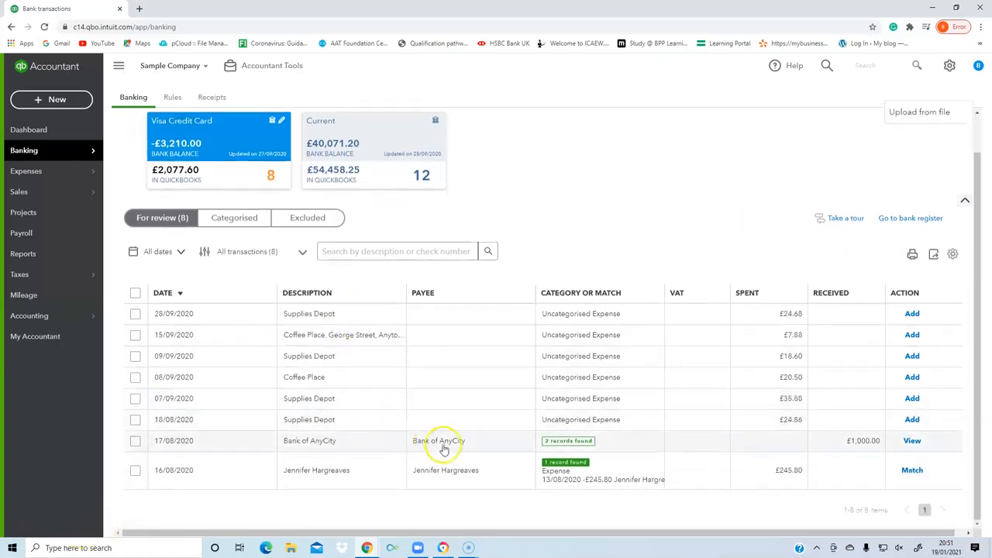
{"action": "left_click", "coordinate": [159, 222]}
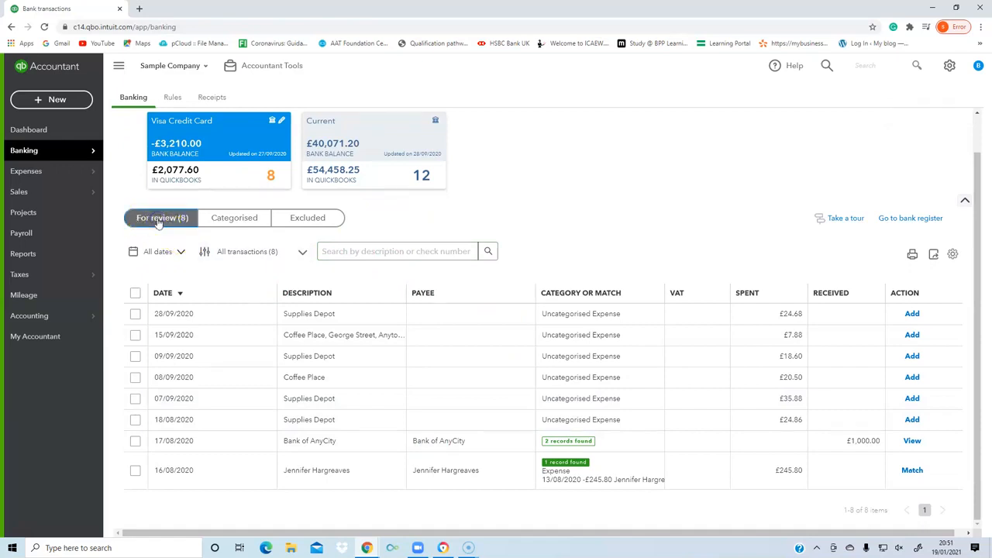
{"action": "left_click", "coordinate": [235, 218]}
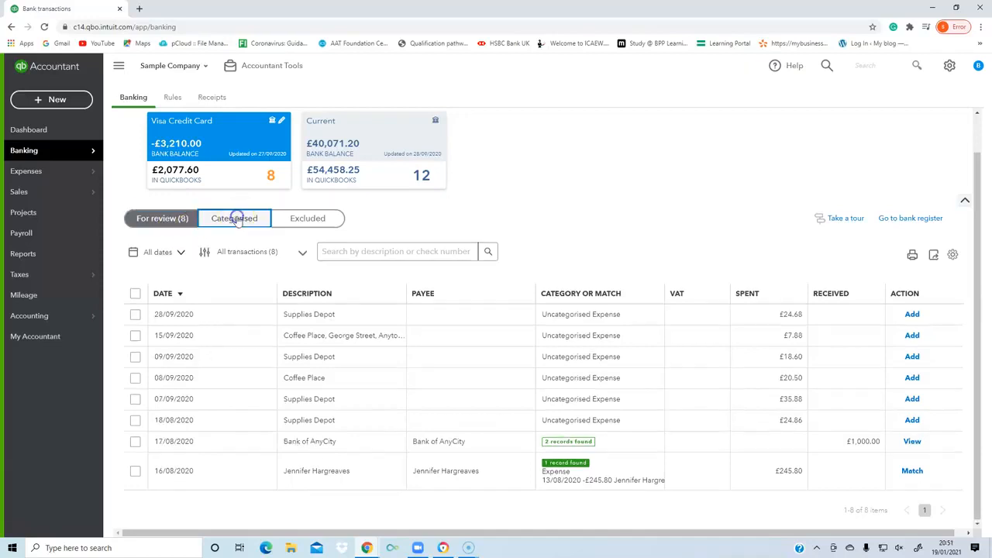
{"action": "left_click", "coordinate": [306, 261]}
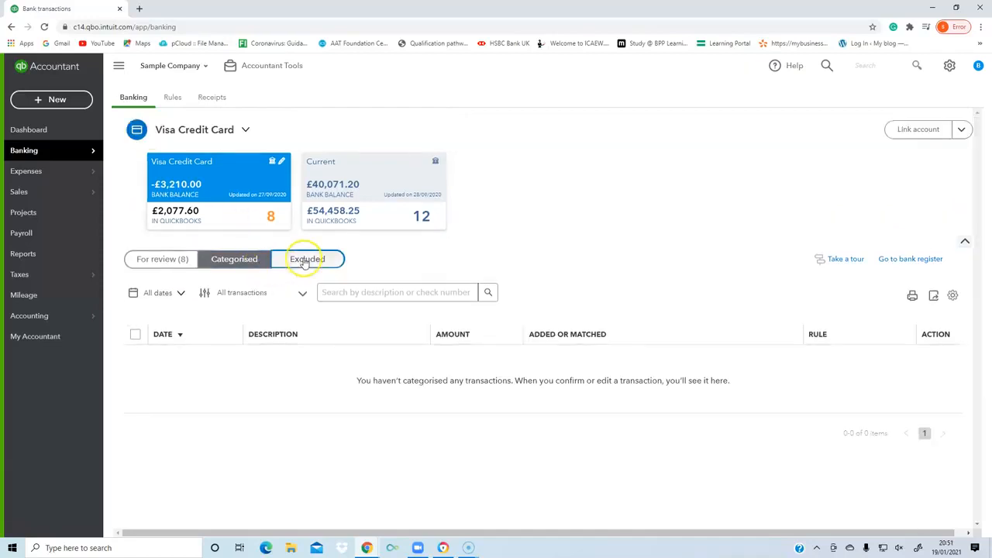
{"action": "left_click", "coordinate": [150, 258]}
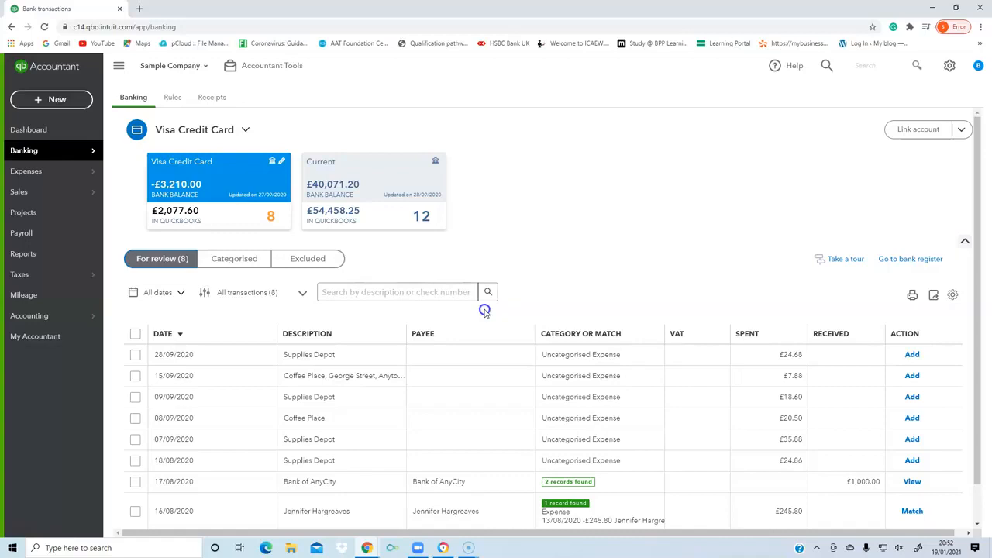
Toggle the date sorting of the transactions for review, ending with the newest first.
{"action": "scroll", "coordinate": [483, 364], "scroll_direction": "down", "scroll_amount": 1}
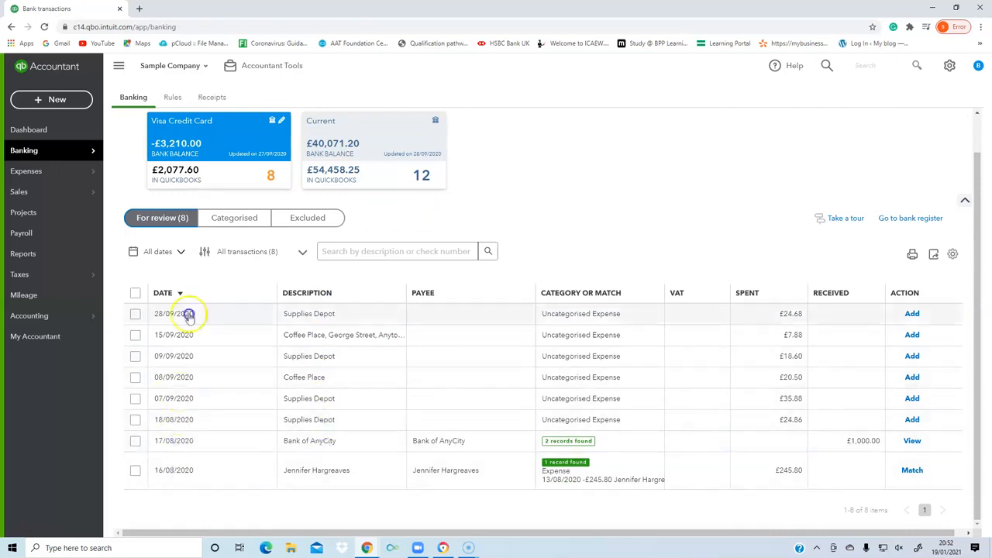
{"action": "left_click", "coordinate": [177, 294]}
{"action": "left_click", "coordinate": [178, 294]}
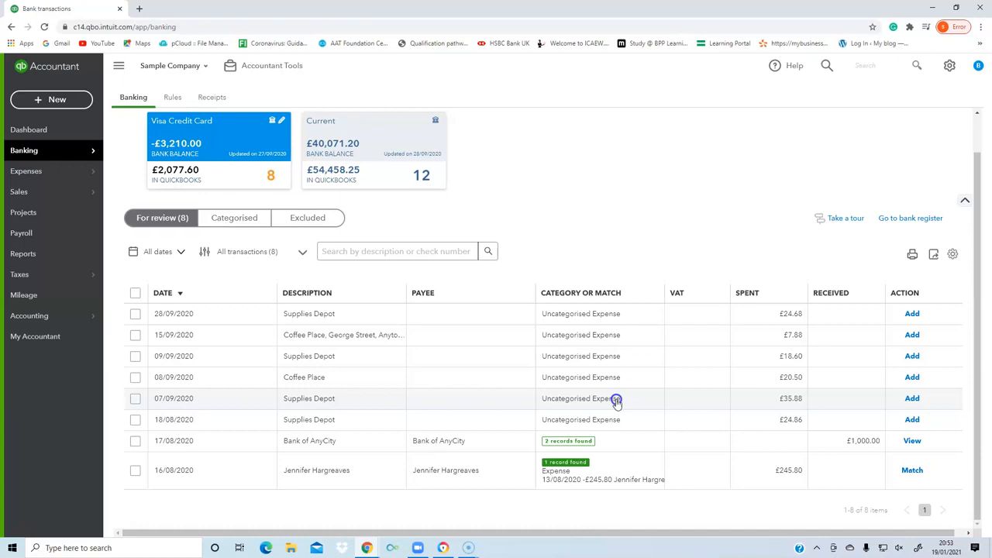
Expand the Supplies Depot transaction dated 28/09/2020 and assign the first listed supplier as its payee.
{"action": "left_click", "coordinate": [552, 314]}
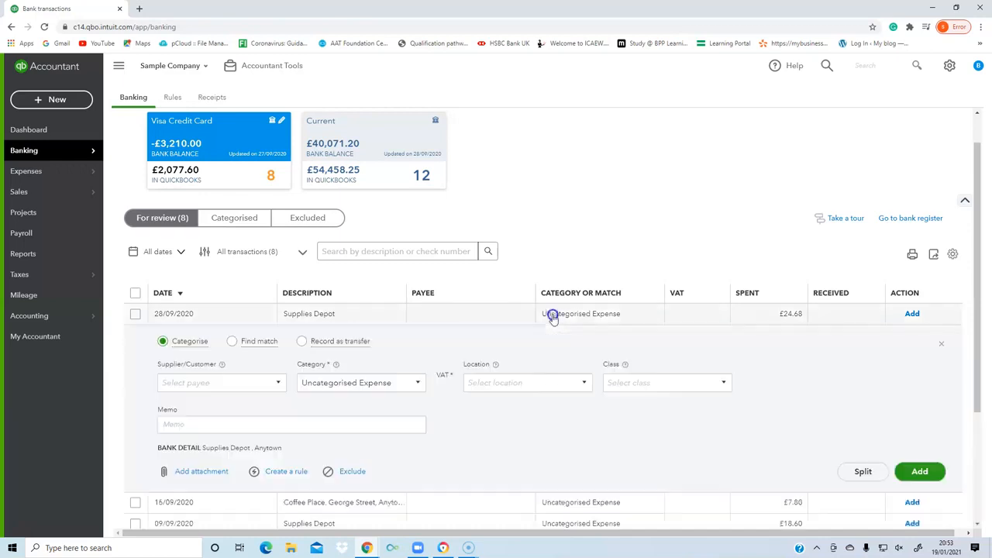
{"action": "scroll", "coordinate": [547, 373], "scroll_direction": "down", "scroll_amount": 1}
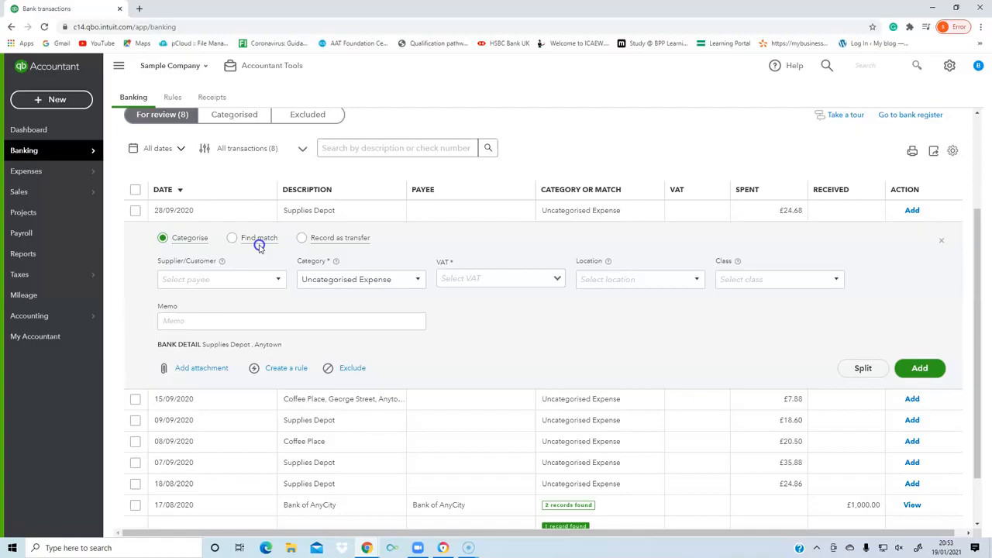
{"action": "left_click", "coordinate": [277, 281]}
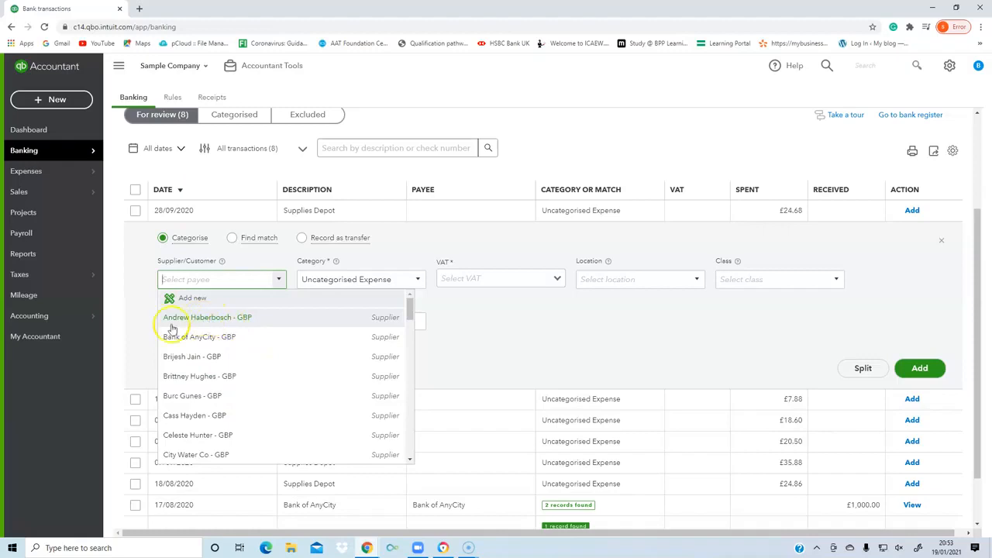
{"action": "left_click", "coordinate": [251, 318]}
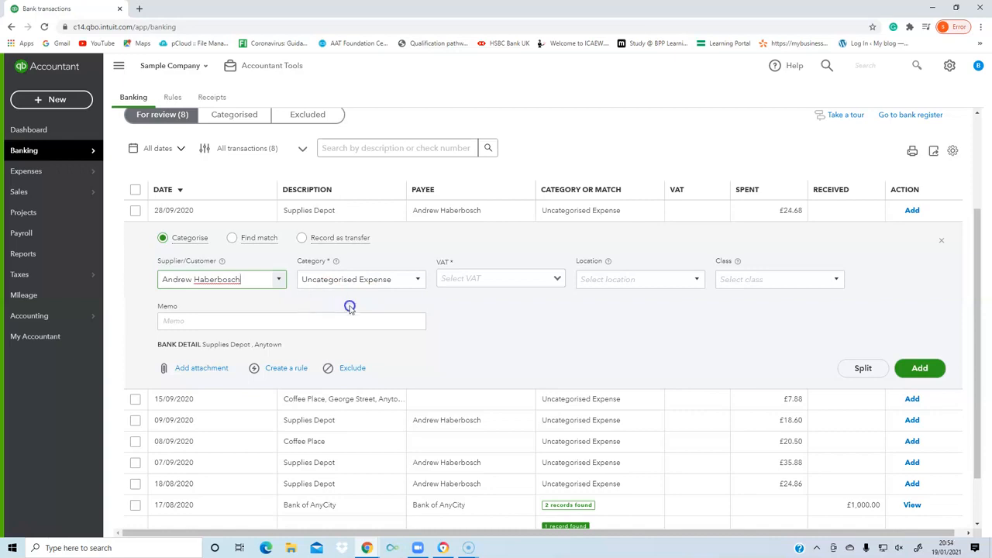
Categorise the Supplies Depot transaction as Utilities - Electric & Gas and check the available VAT rates.
{"action": "left_click", "coordinate": [414, 283]}
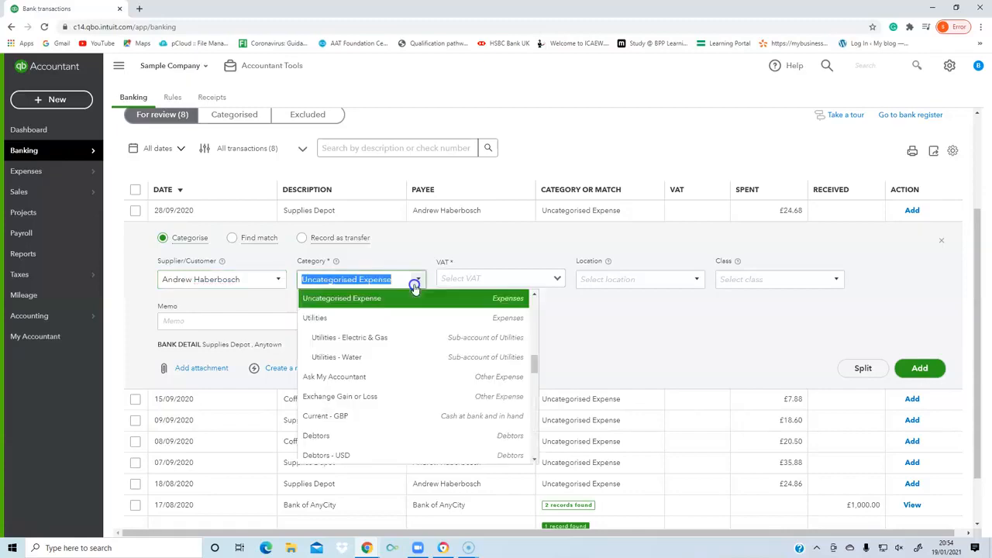
{"action": "left_click", "coordinate": [367, 339]}
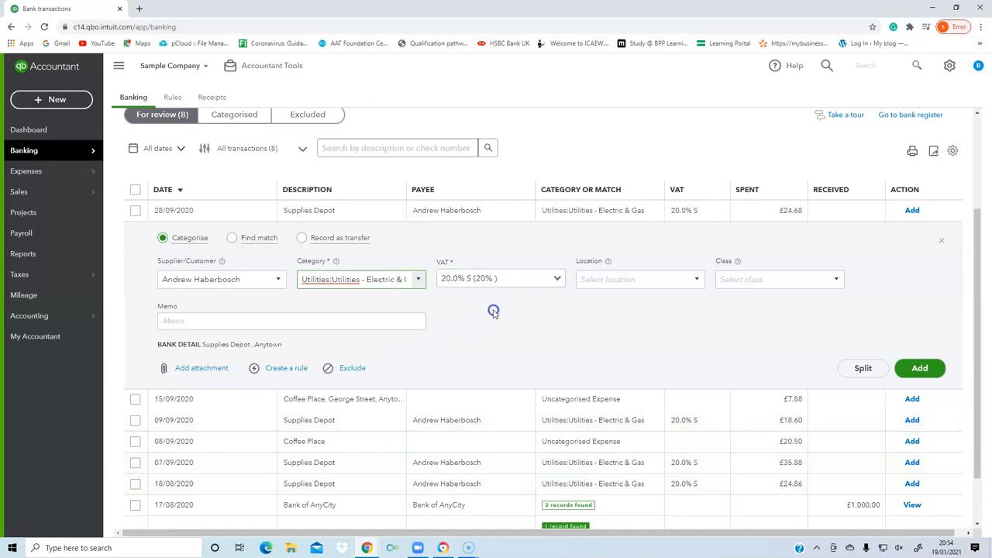
{"action": "left_click", "coordinate": [557, 281]}
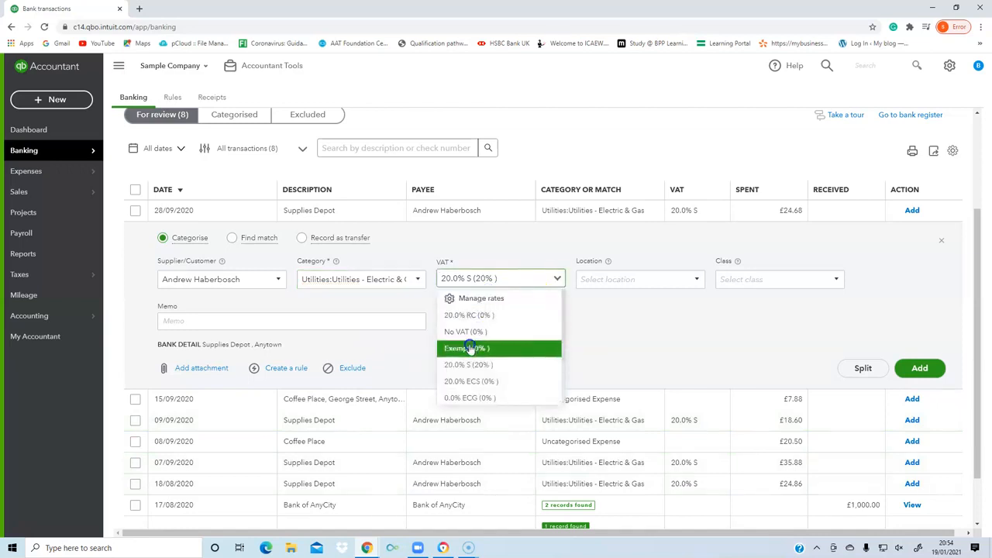
{"action": "left_click", "coordinate": [586, 325]}
Set the transaction's location to London and assign it a new class named Utilities.
{"action": "left_click", "coordinate": [689, 281]}
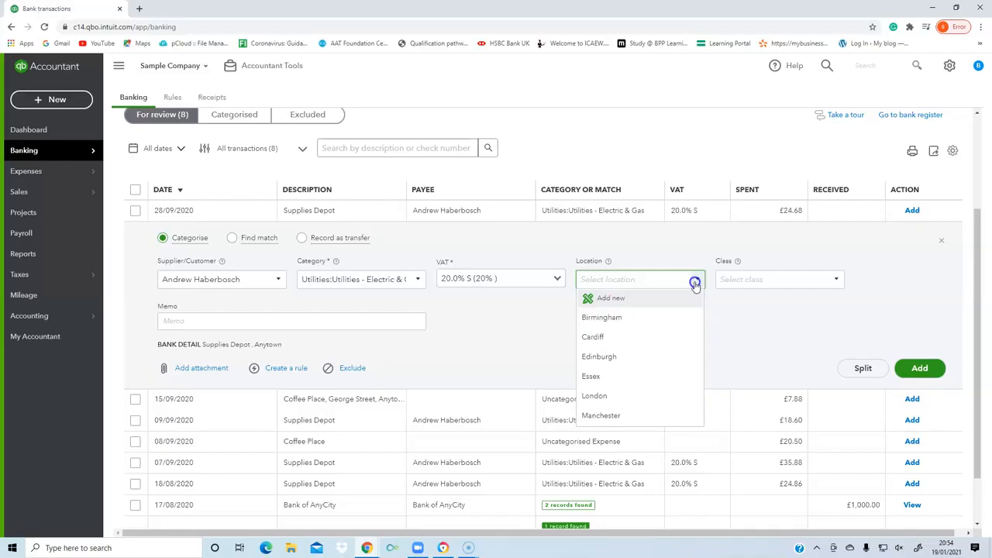
{"action": "left_click", "coordinate": [628, 395]}
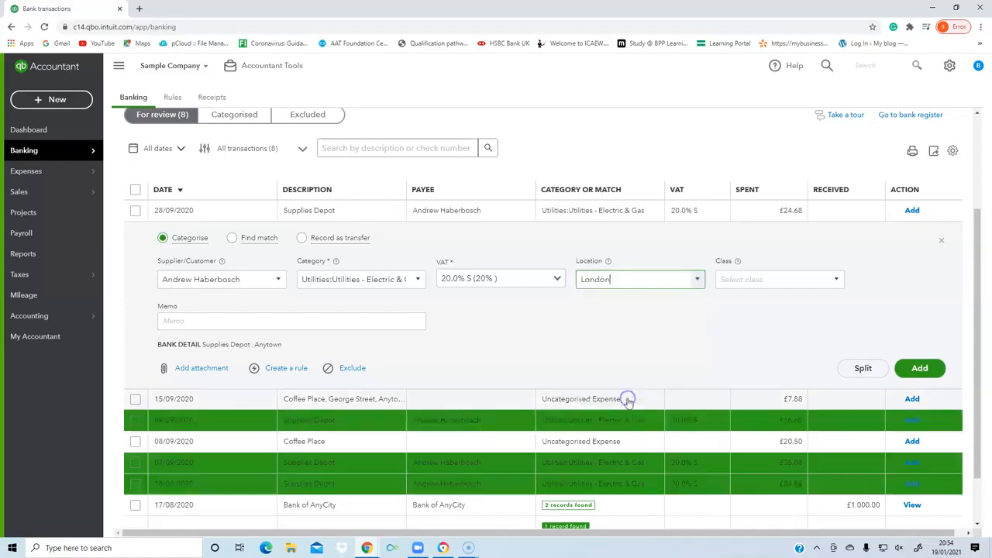
{"action": "left_click", "coordinate": [835, 282]}
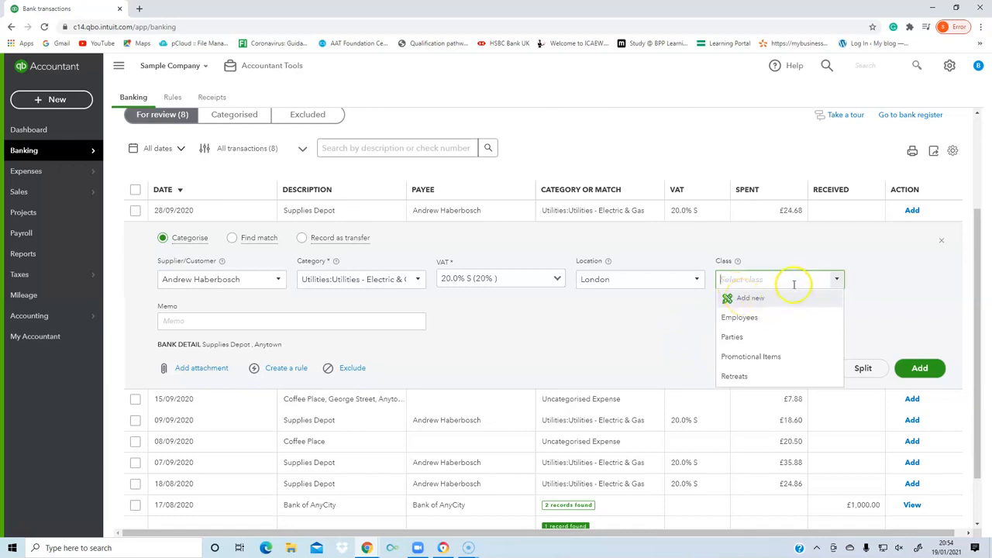
{"action": "left_click", "coordinate": [755, 298]}
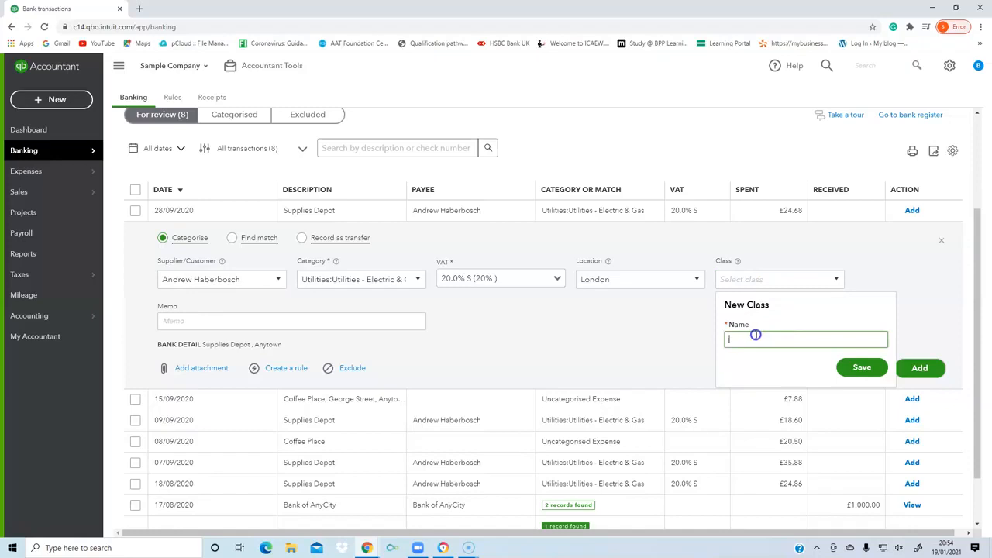
{"action": "type", "text": "Utilities"}
{"action": "left_click", "coordinate": [870, 366]}
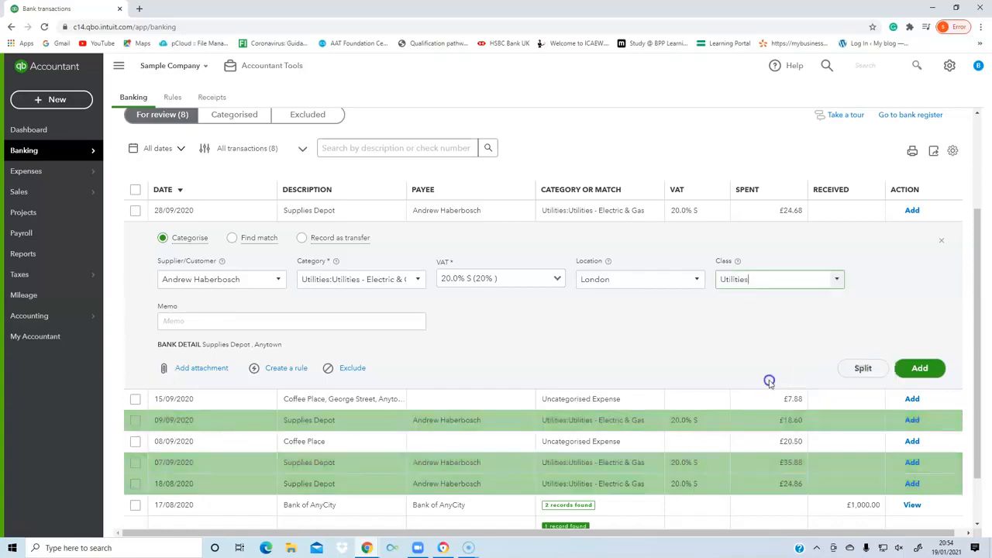
Add the categorised Supplies Depot transaction of 28/09/2020 to the books without a memo or attachment.
{"action": "left_click", "coordinate": [204, 321]}
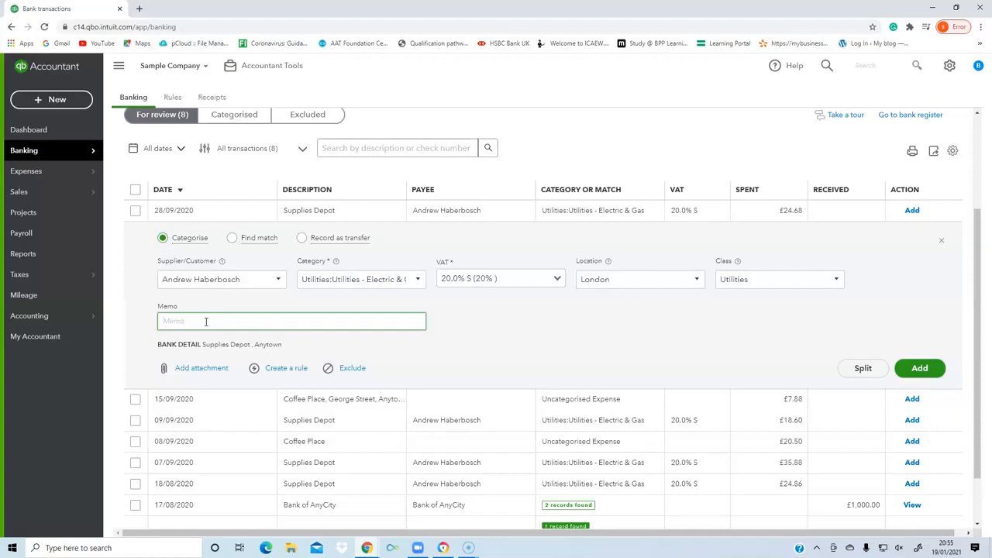
{"action": "left_click", "coordinate": [204, 369]}
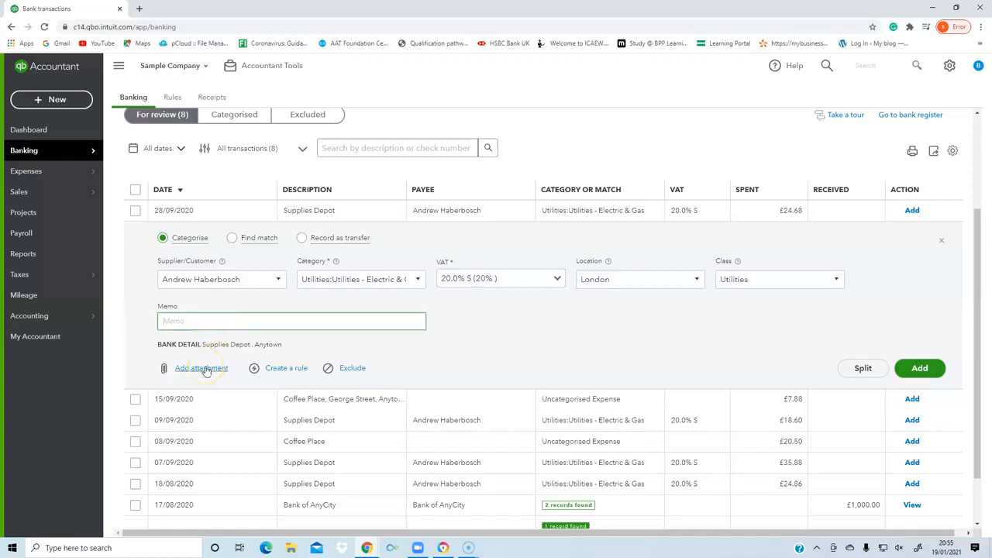
{"action": "left_click", "coordinate": [163, 371]}
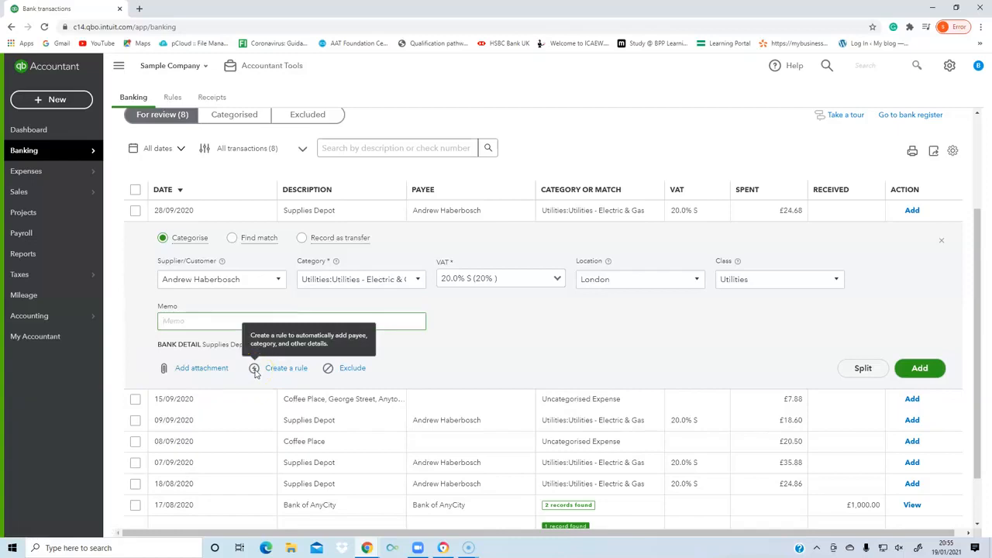
{"action": "left_click", "coordinate": [345, 370]}
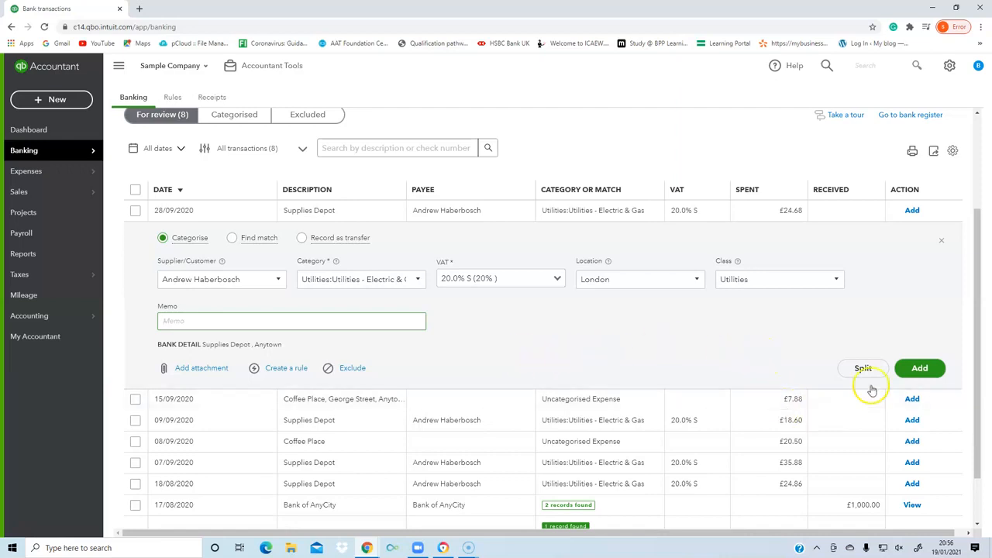
{"action": "left_click", "coordinate": [917, 371]}
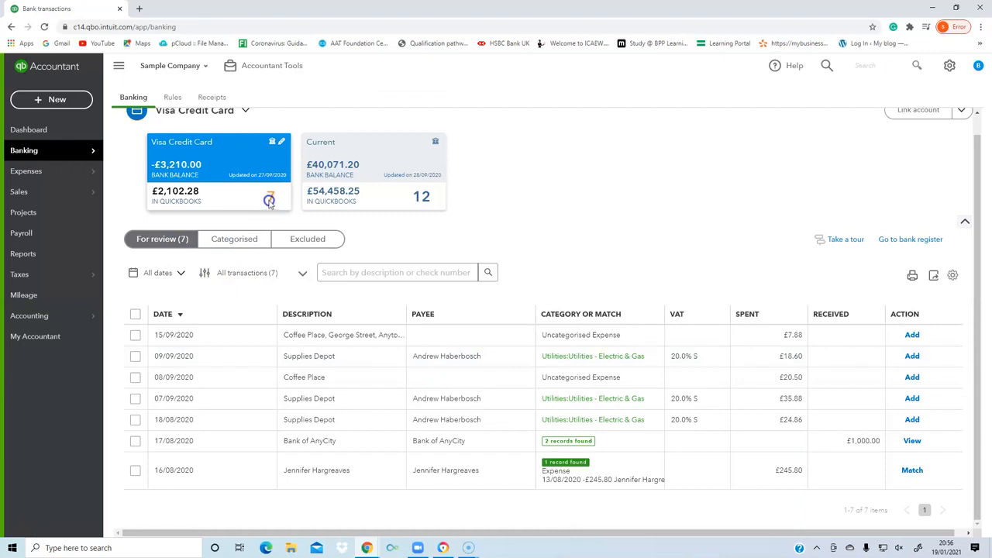
Check the added transaction among the categorised ones, view the excluded transactions, and return to those for review.
{"action": "left_click", "coordinate": [231, 242]}
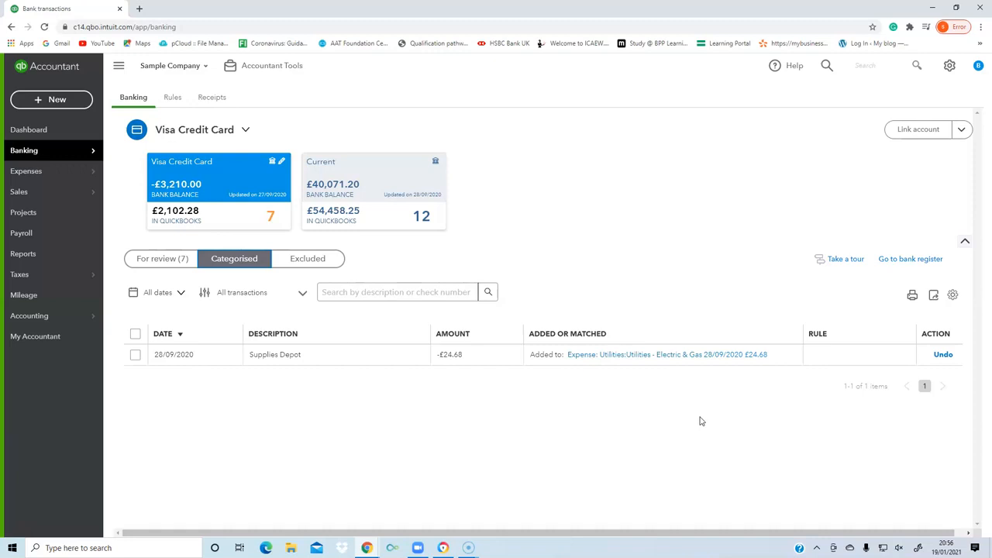
{"action": "left_click", "coordinate": [943, 356]}
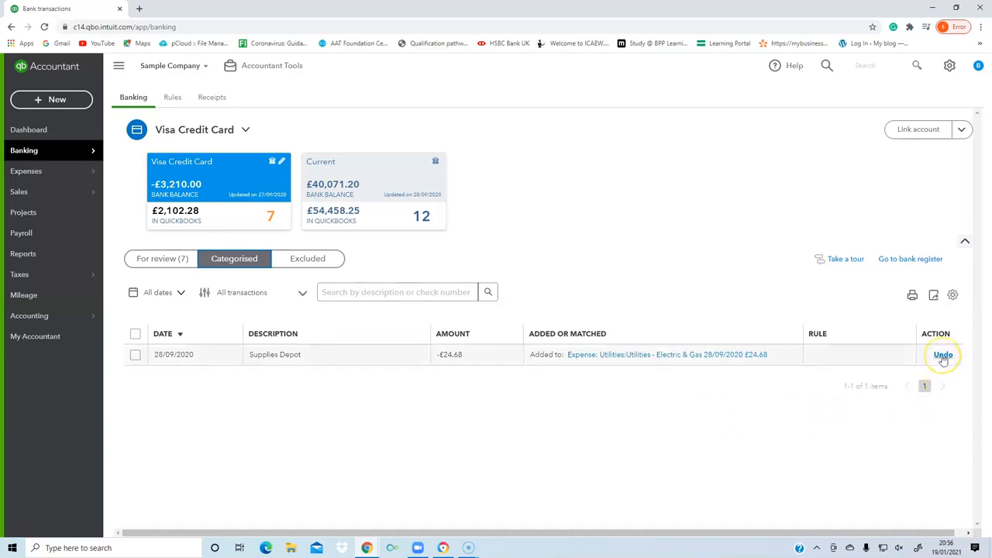
{"action": "left_click", "coordinate": [157, 259]}
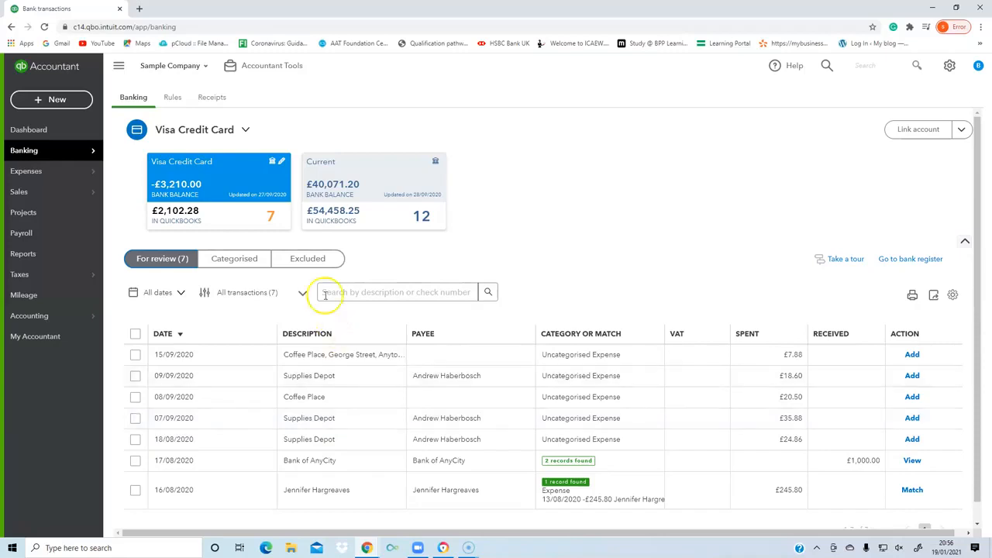
{"action": "left_click", "coordinate": [306, 258]}
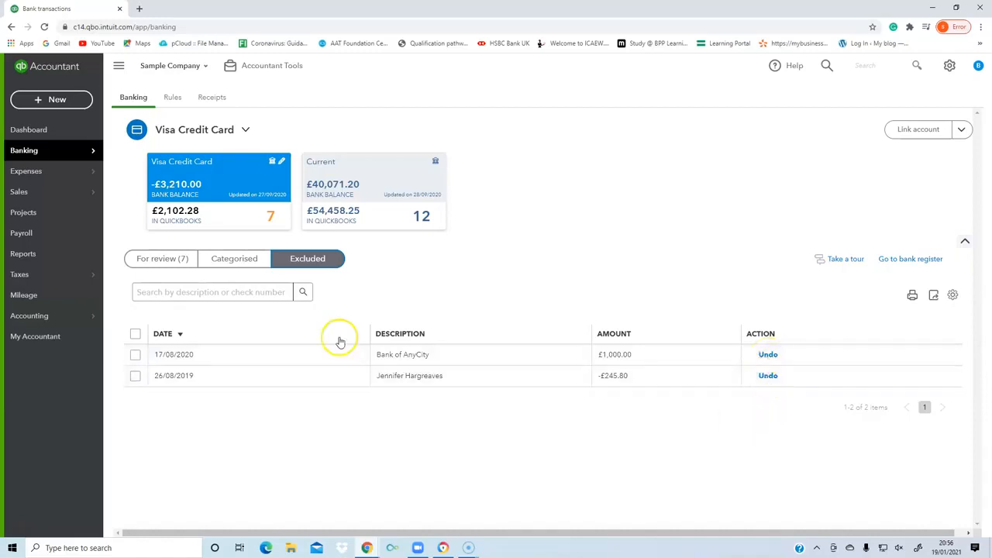
{"action": "left_click", "coordinate": [151, 259]}
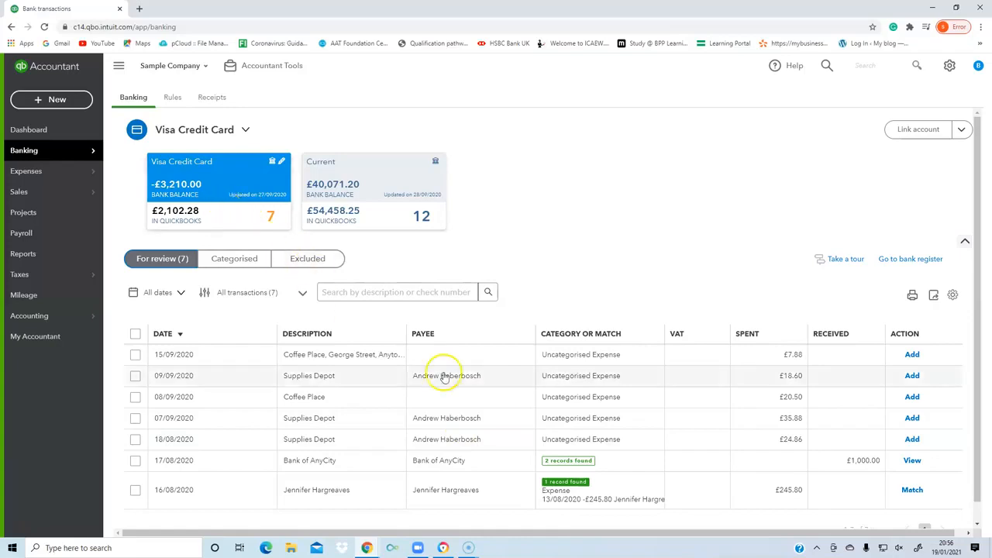
{"action": "scroll", "coordinate": [440, 378], "scroll_direction": "down", "scroll_amount": 1}
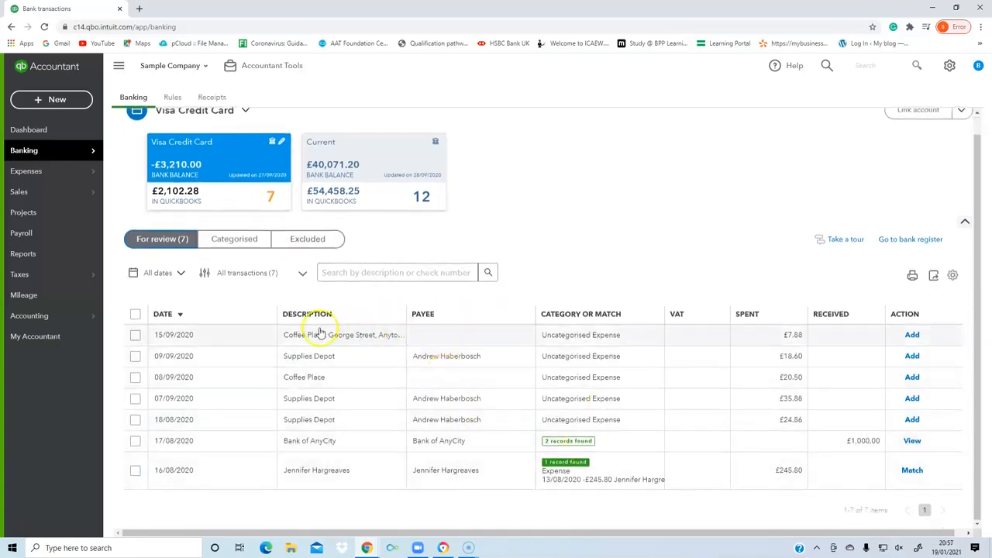